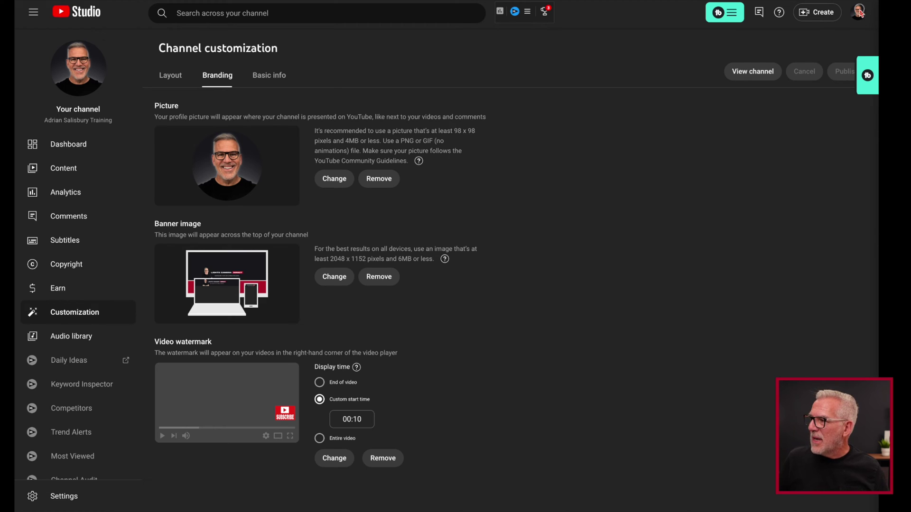
- Peek at the account options menu and dismiss it without changing anything
{"action": "left_click", "coordinate": [860, 13]}
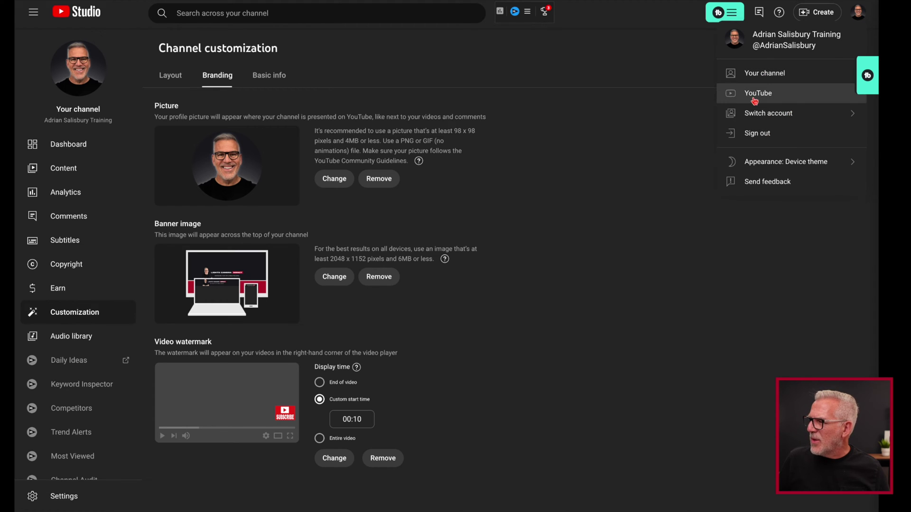
{"action": "left_click", "coordinate": [643, 215]}
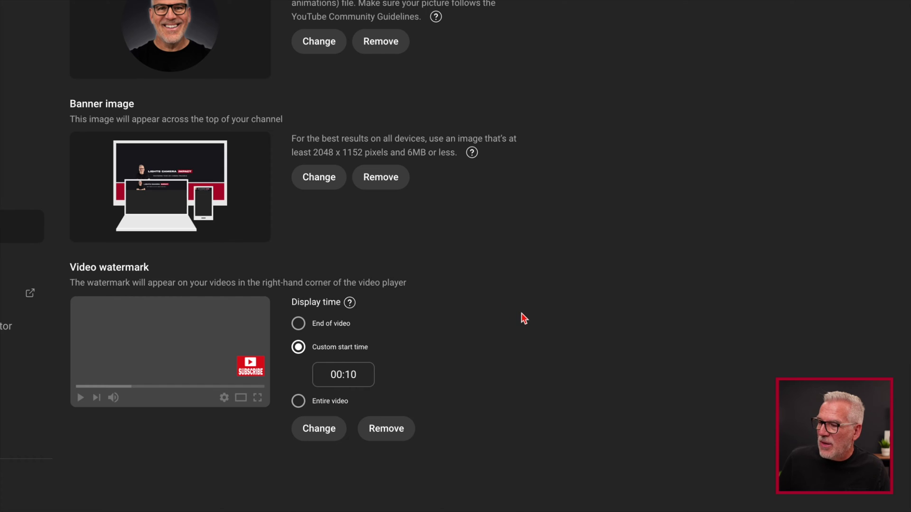
- Cycle the watermark display time through End of video and Entire video, settling on Custom start time 00:10
{"action": "left_click", "coordinate": [298, 324]}
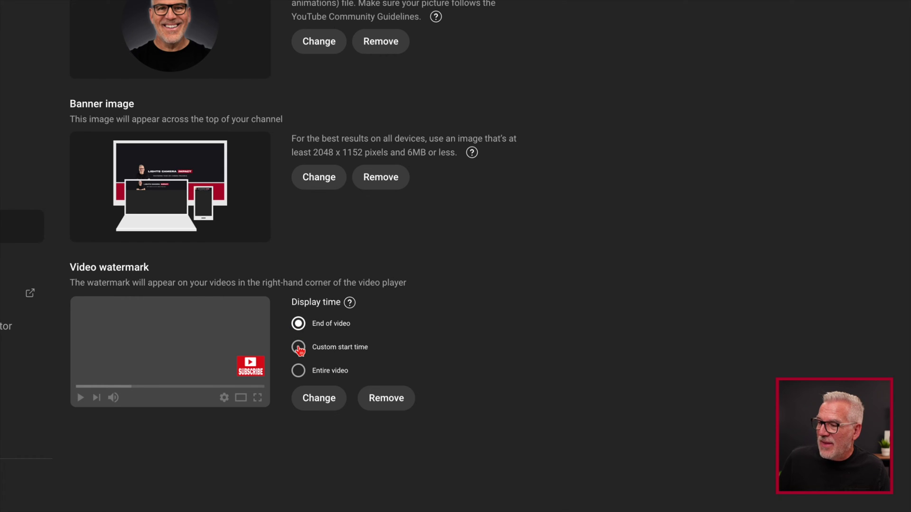
{"action": "left_click", "coordinate": [299, 348]}
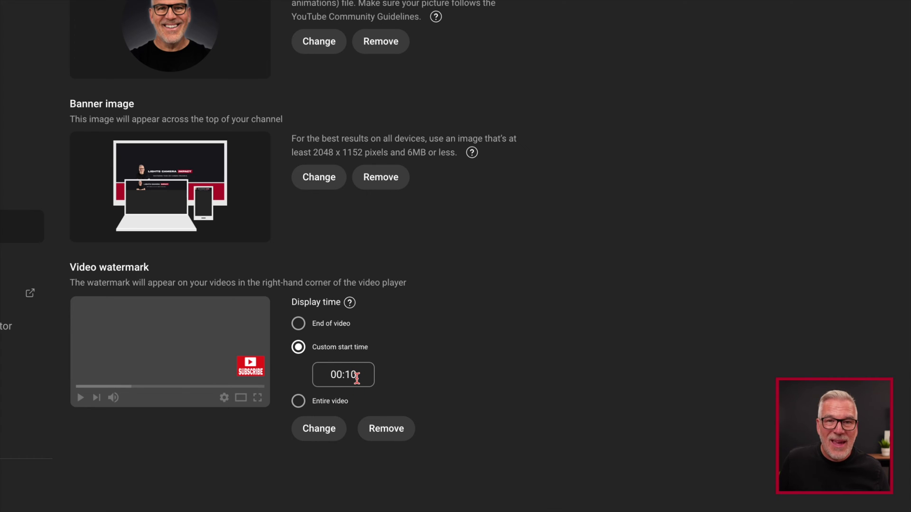
{"action": "left_click", "coordinate": [298, 400]}
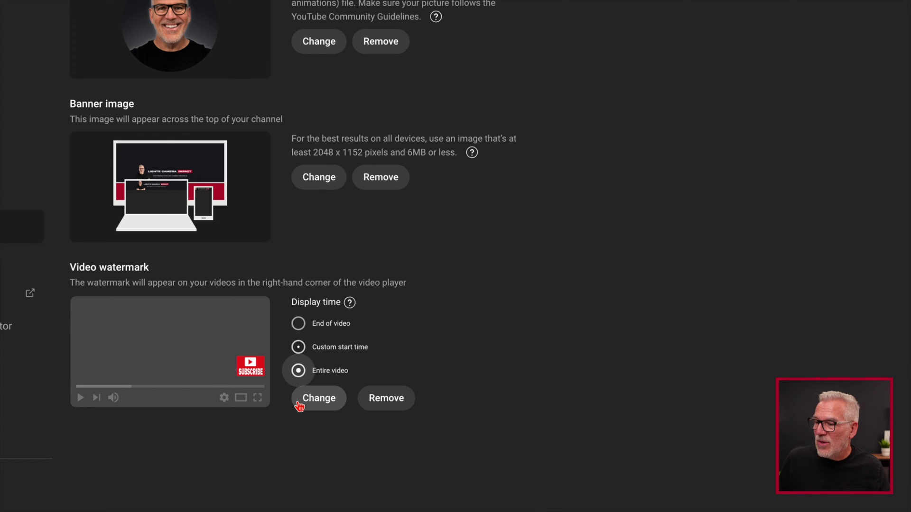
{"action": "left_click", "coordinate": [298, 347]}
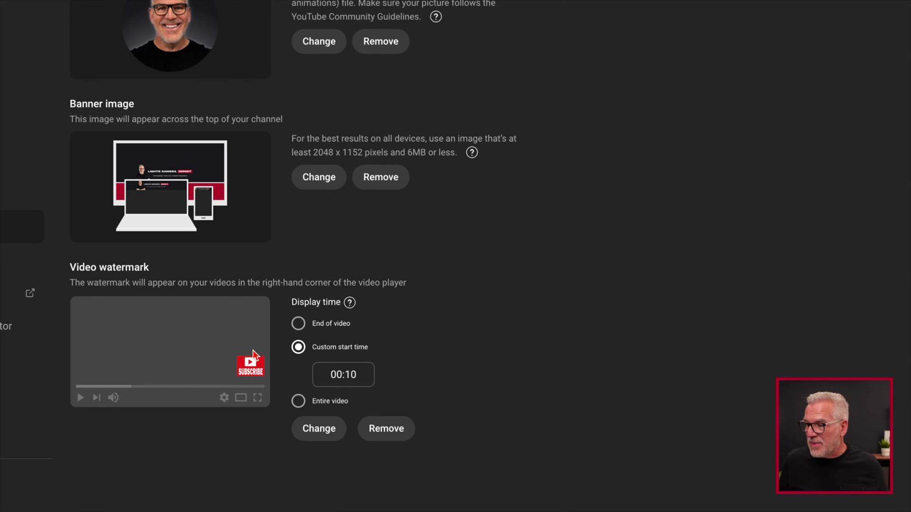
- Remove the current watermark and upload the SUBSCRIBE PNG as its replacement
{"action": "left_click", "coordinate": [386, 431]}
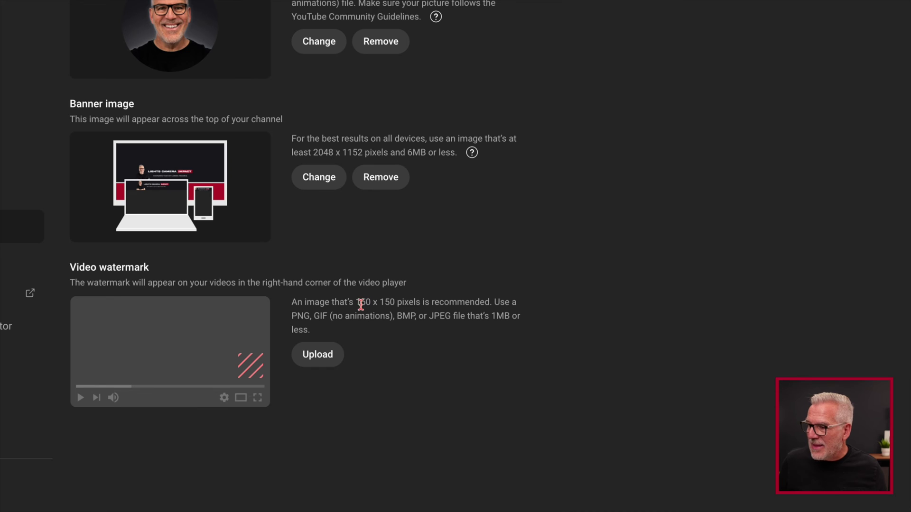
{"action": "left_click", "coordinate": [318, 356]}
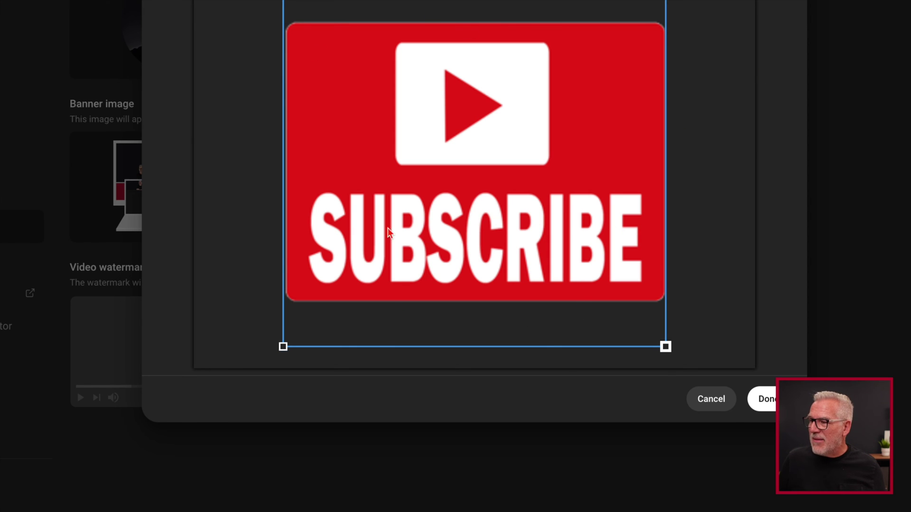
- Confirm the cropped SUBSCRIBE watermark, set Custom start time 00:10, and cancel replacing the image
{"action": "left_click", "coordinate": [769, 402]}
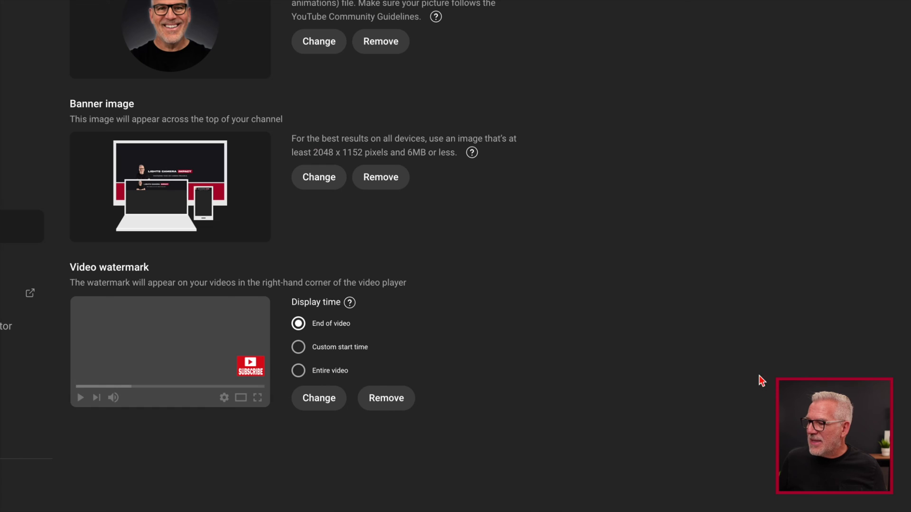
{"action": "left_click", "coordinate": [298, 347]}
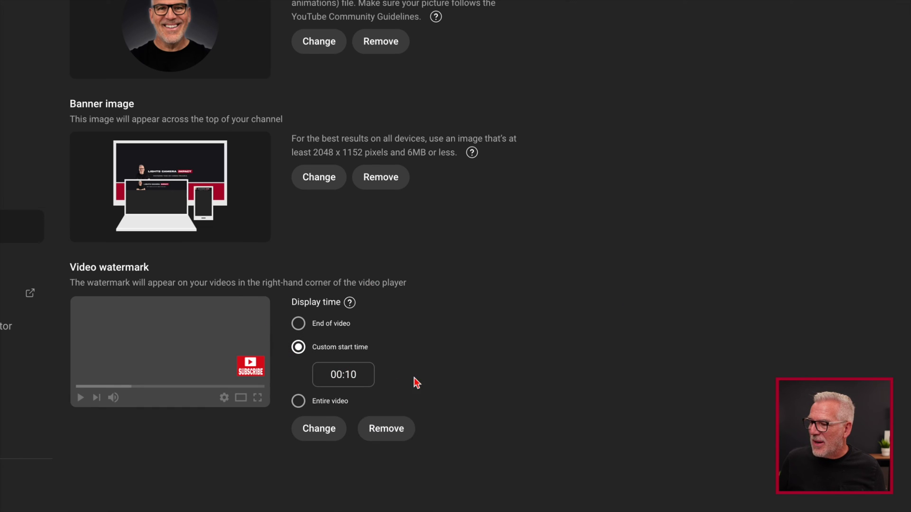
{"action": "left_click", "coordinate": [319, 429]}
{"action": "left_click", "coordinate": [759, 431]}
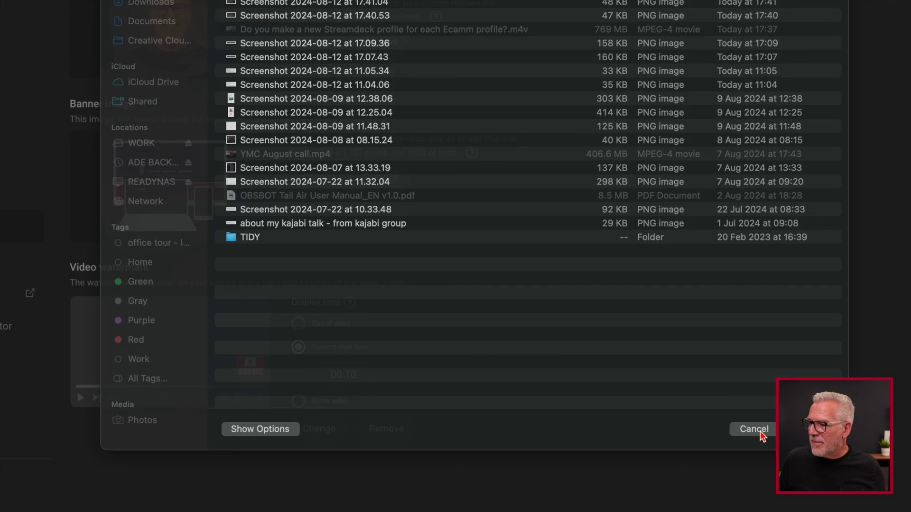